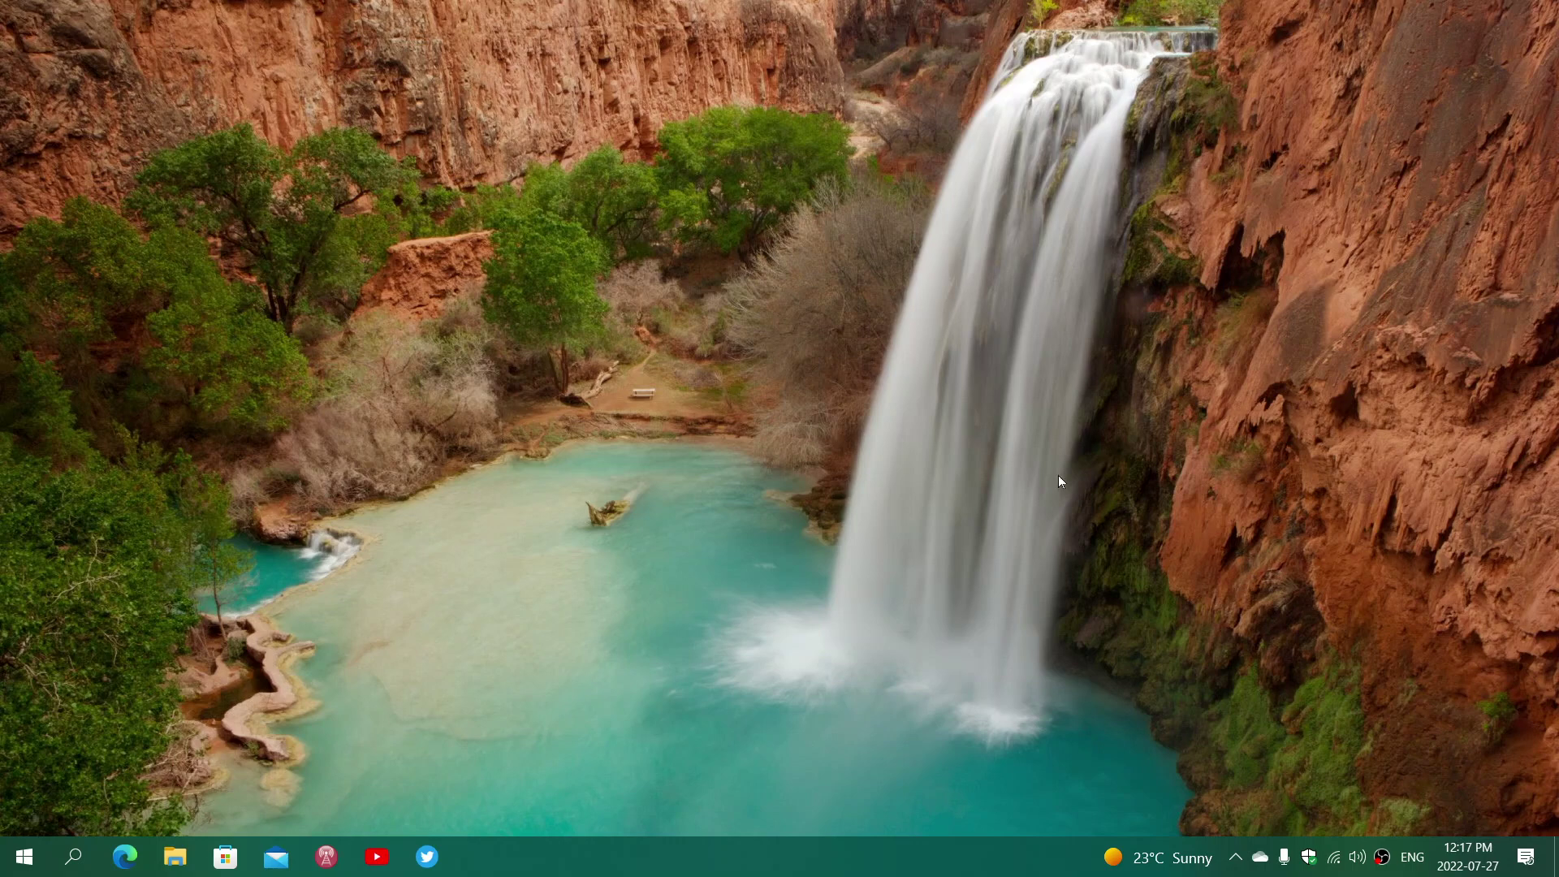
Step: Launch the Windows Settings app from the Start menu
left_click(29, 859)
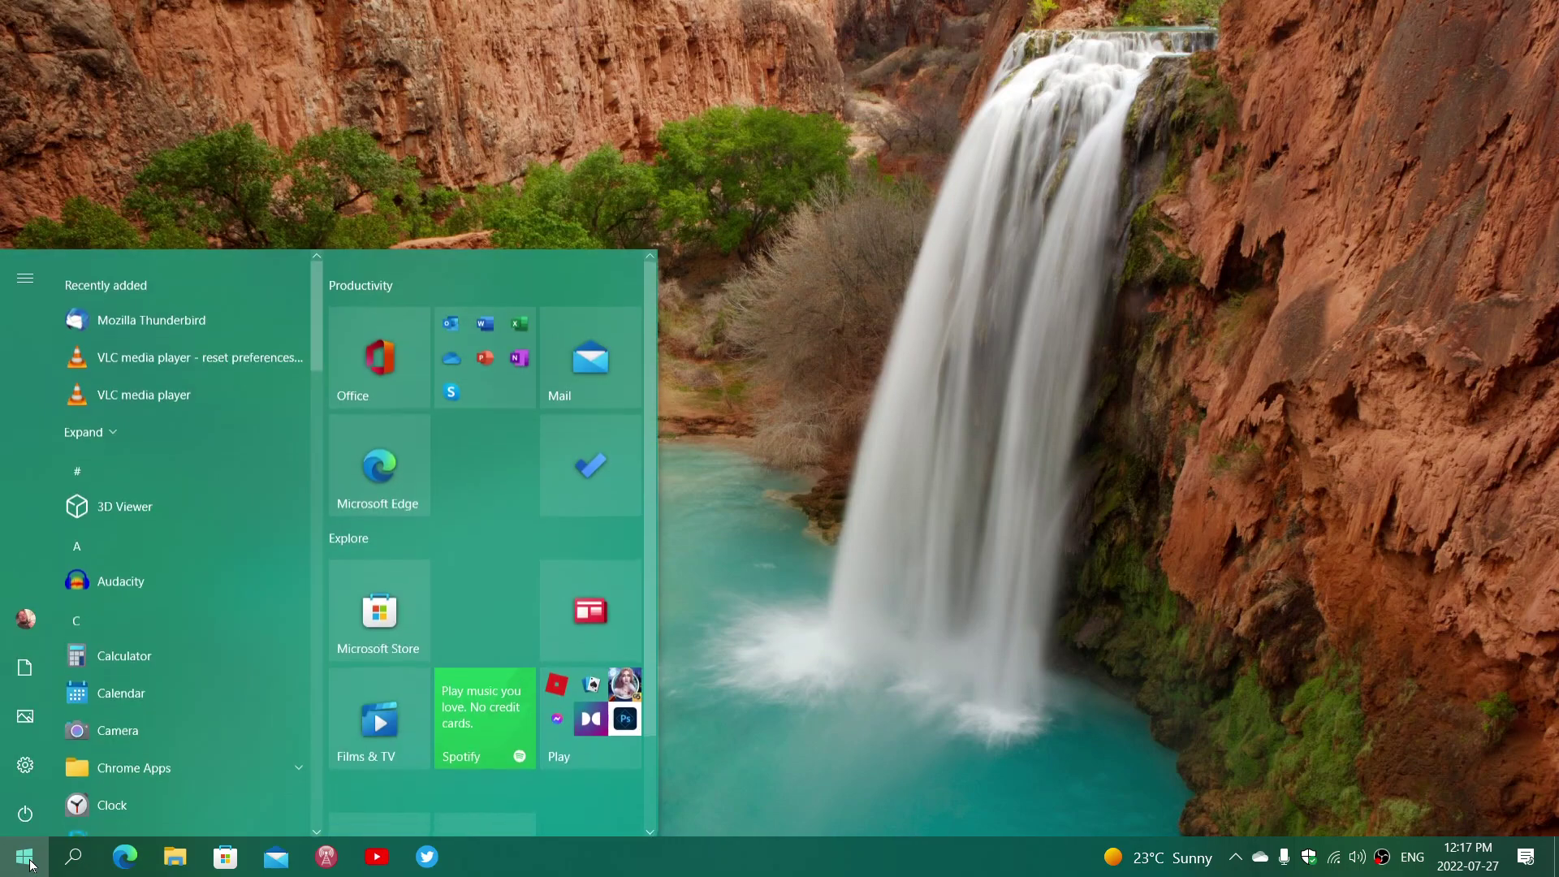
left_click(27, 765)
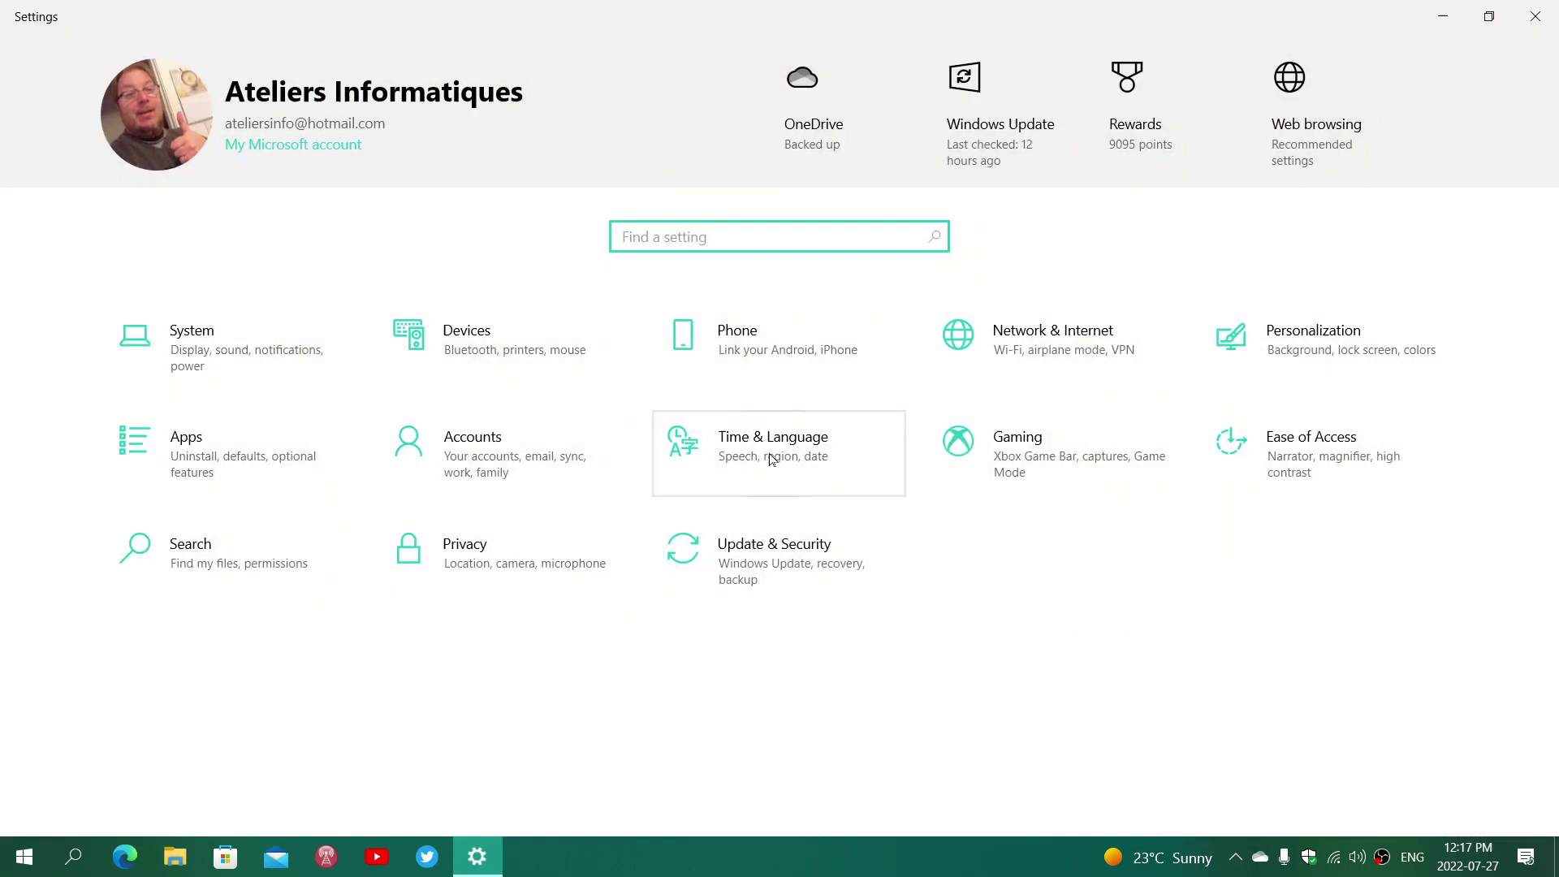
Step: Open Update & Security and let Windows Update confirm the device is up to date
left_click(792, 561)
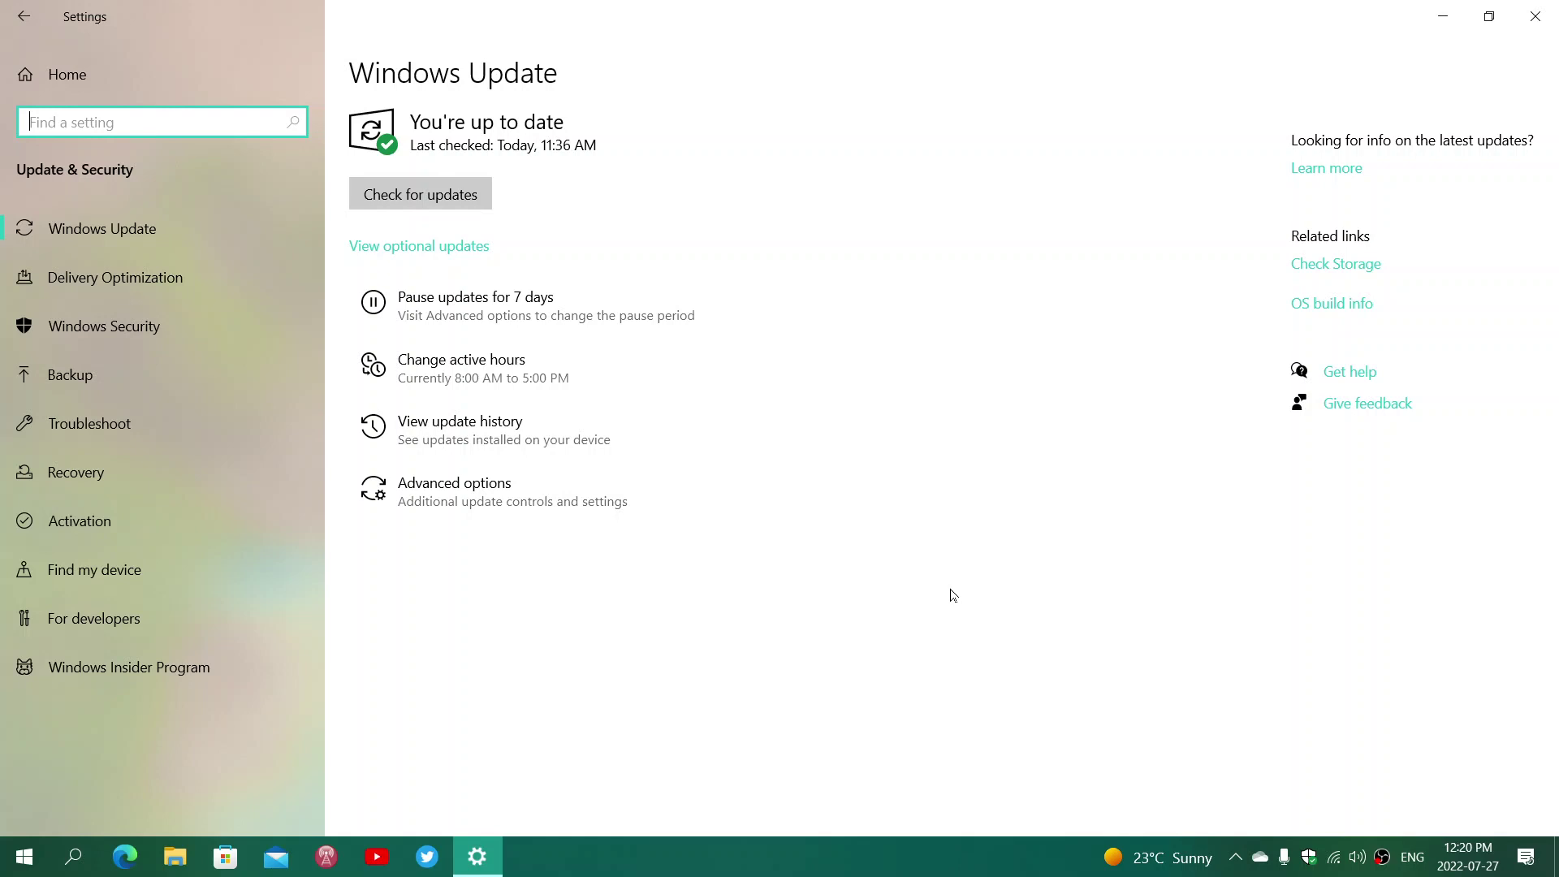
Step: Close the Settings window to return to the waterfall desktop
left_click(1544, 17)
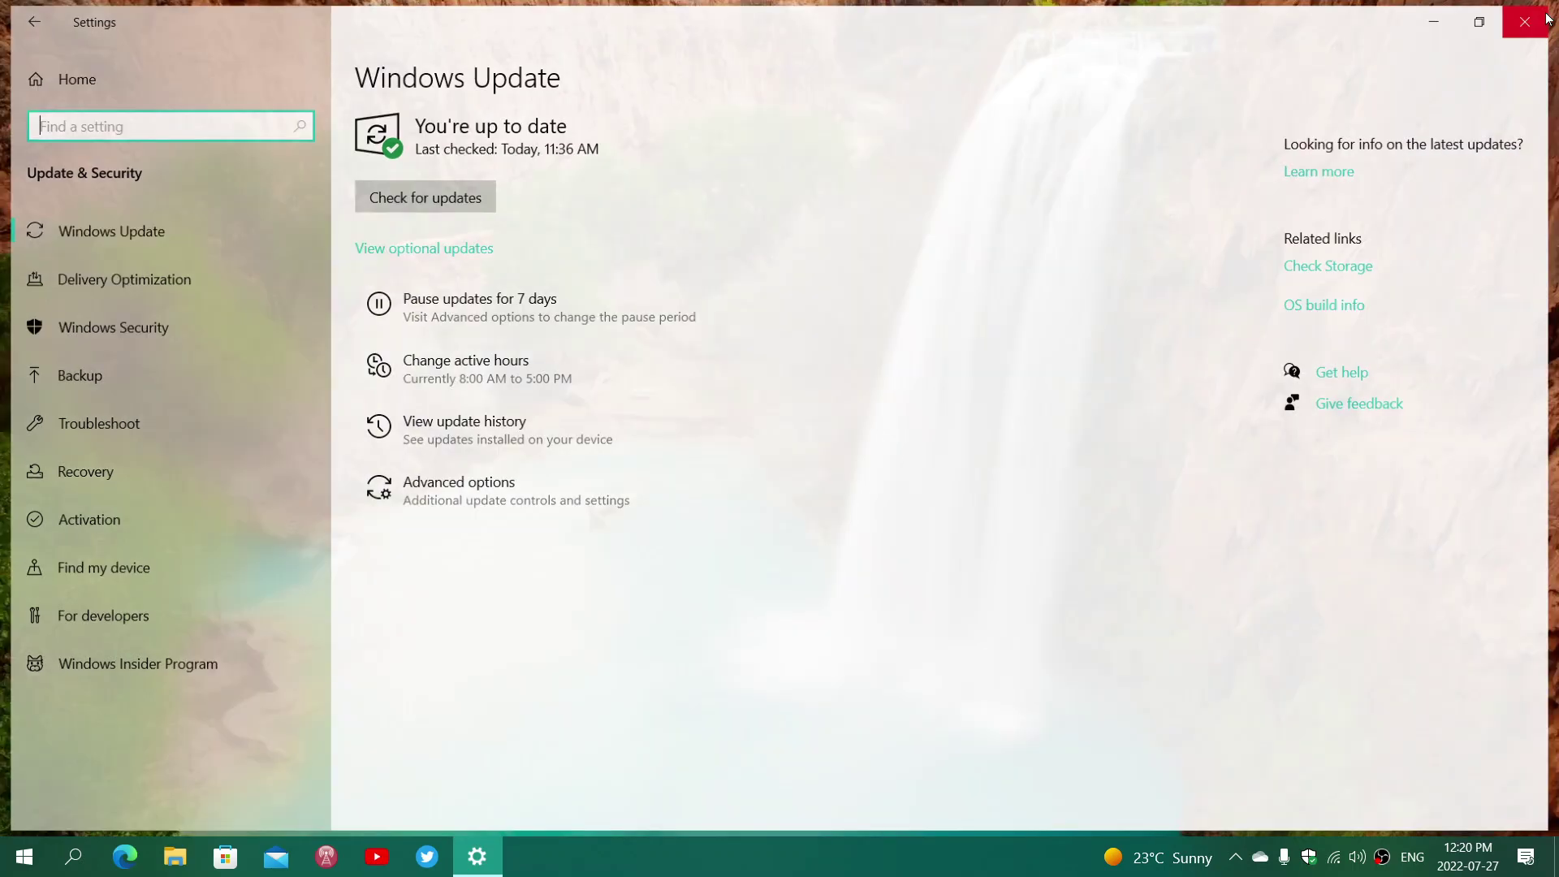